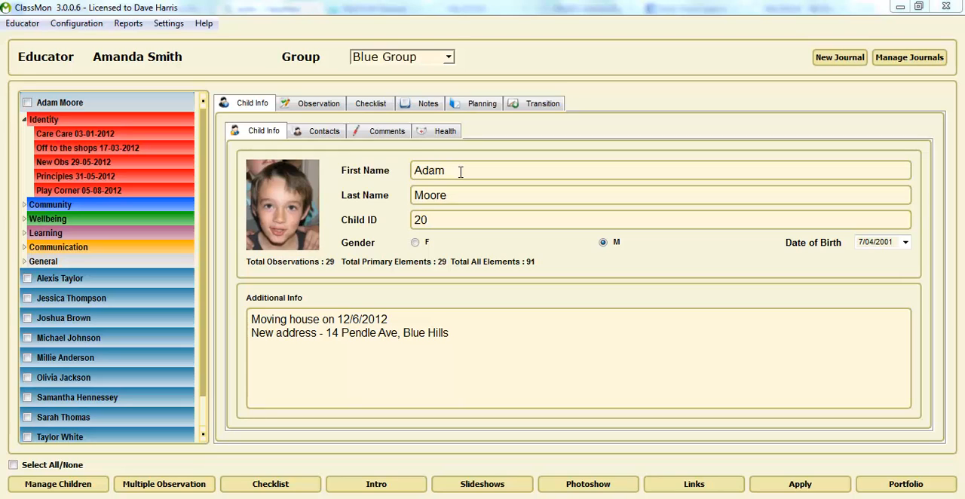
# Step: View the children in the Archive group, and return to the Blue Group
pyautogui.click(450, 59)
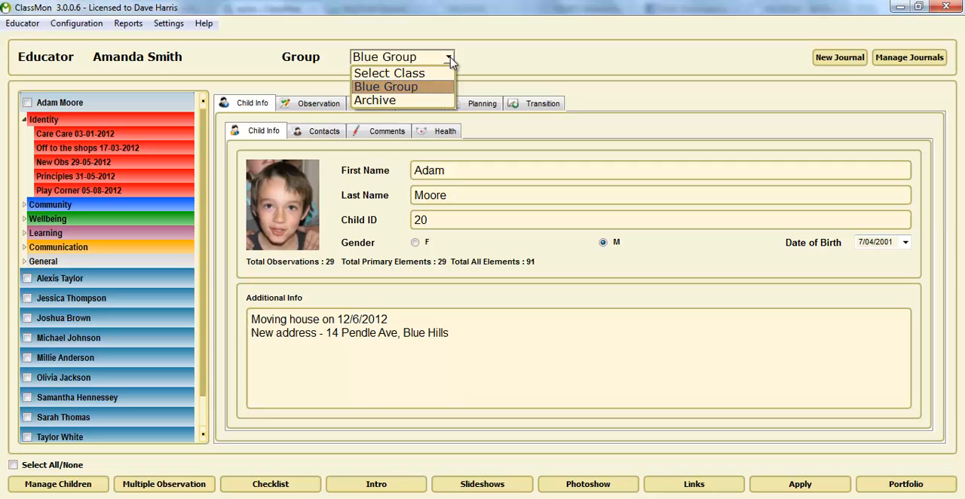
pyautogui.click(392, 101)
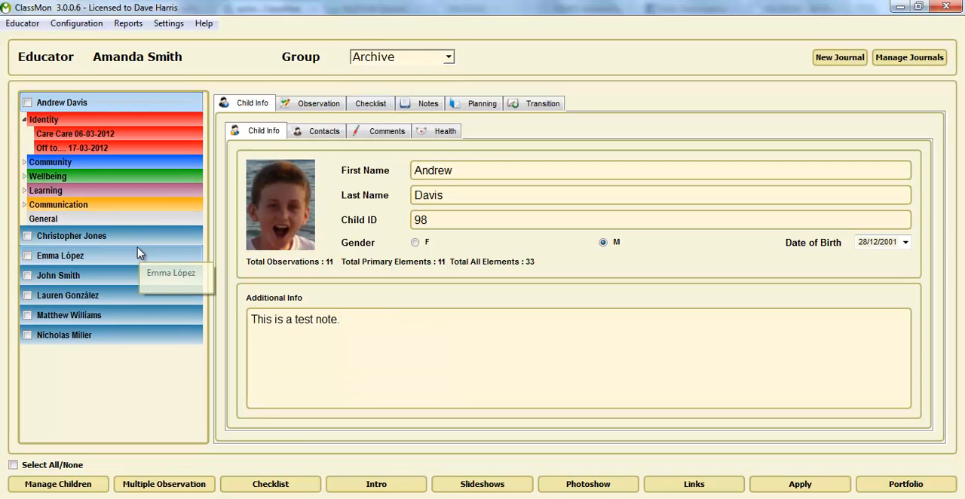
pyautogui.click(437, 62)
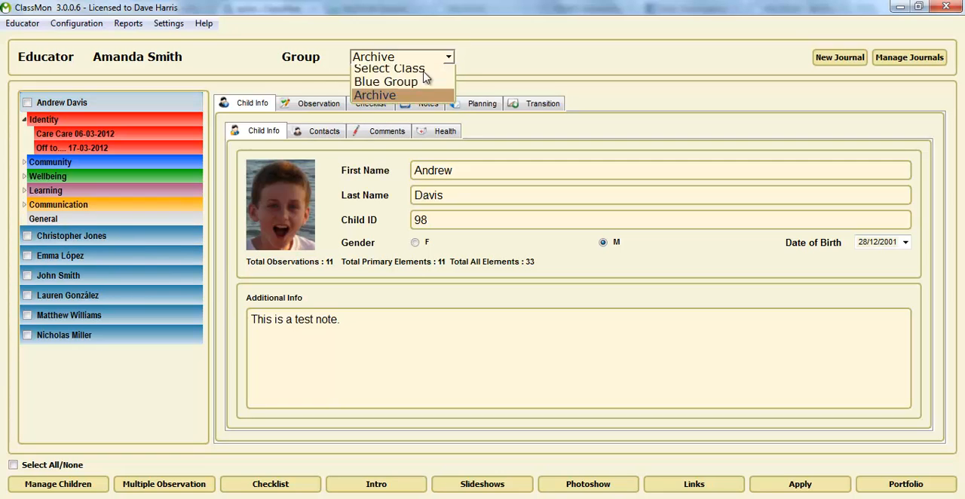
pyautogui.click(422, 81)
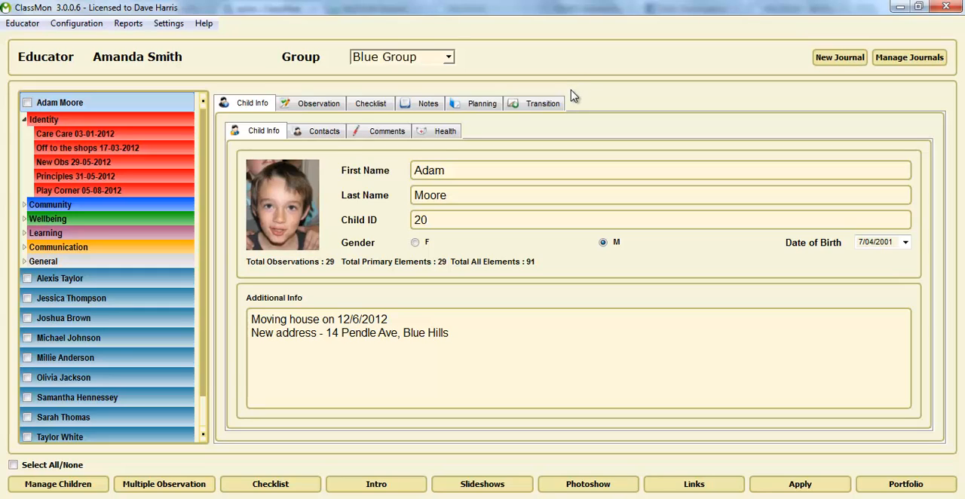
# Step: Start a rollover and set its new login name to tulips2013
pyautogui.click(77, 24)
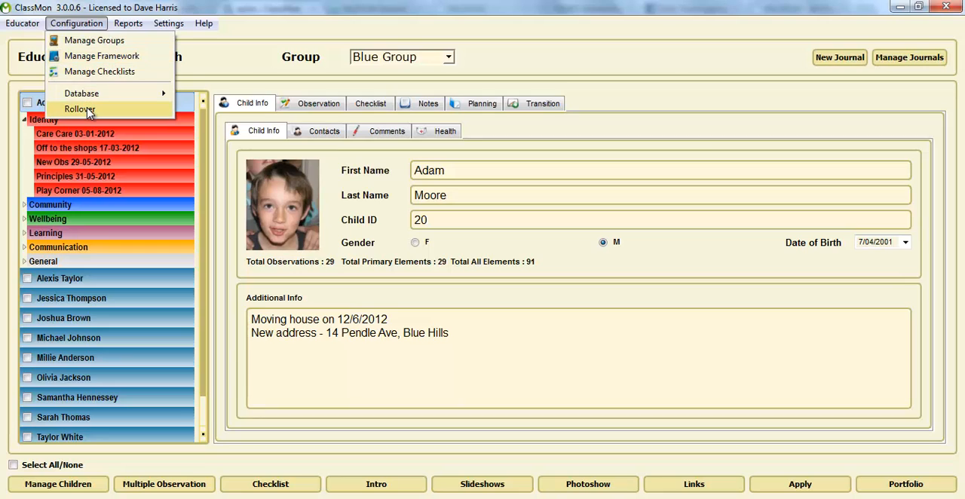
pyautogui.click(80, 109)
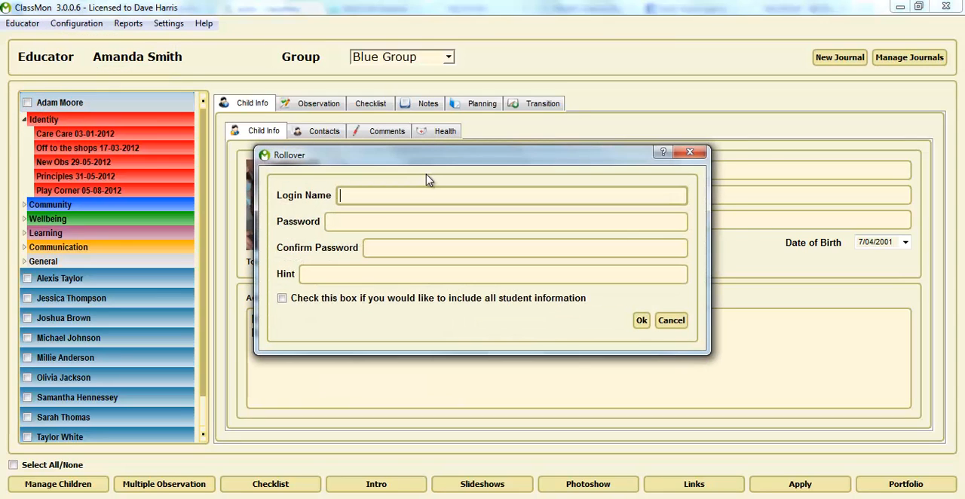
pyautogui.write('tulips2013')
# Step: Enter and confirm the password for the rollover account and set the hint to dog
pyautogui.click(350, 220)
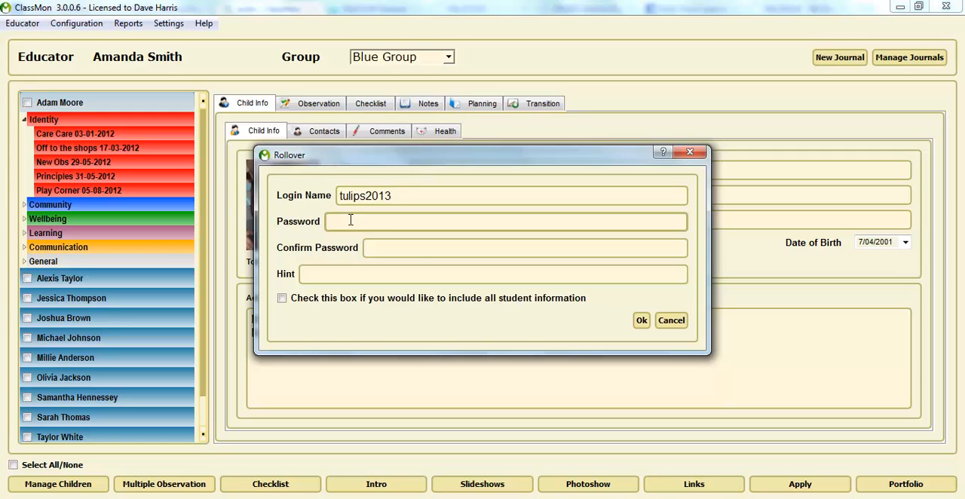
pyautogui.write('•••')
pyautogui.write('•')
pyautogui.press('Tab')
pyautogui.write('••••')
pyautogui.press('Tab')
pyautogui.write('dog')
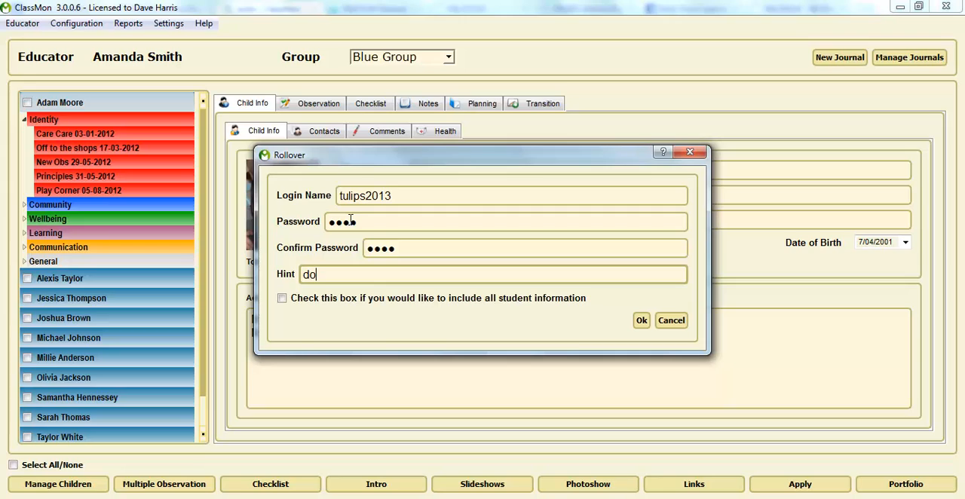
# Step: Include all student information in the rollover, run it and acknowledge its completion
pyautogui.click(282, 298)
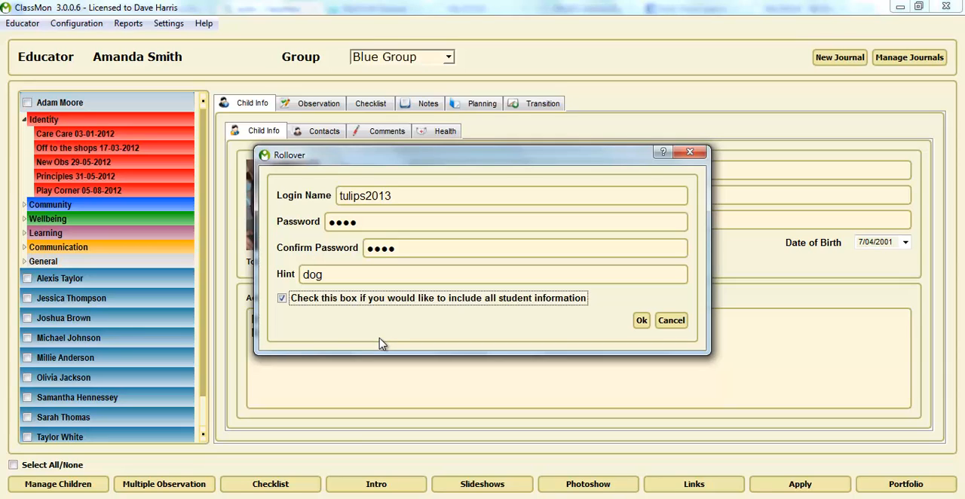
pyautogui.moveTo(408, 198); pyautogui.dragTo(338, 198)
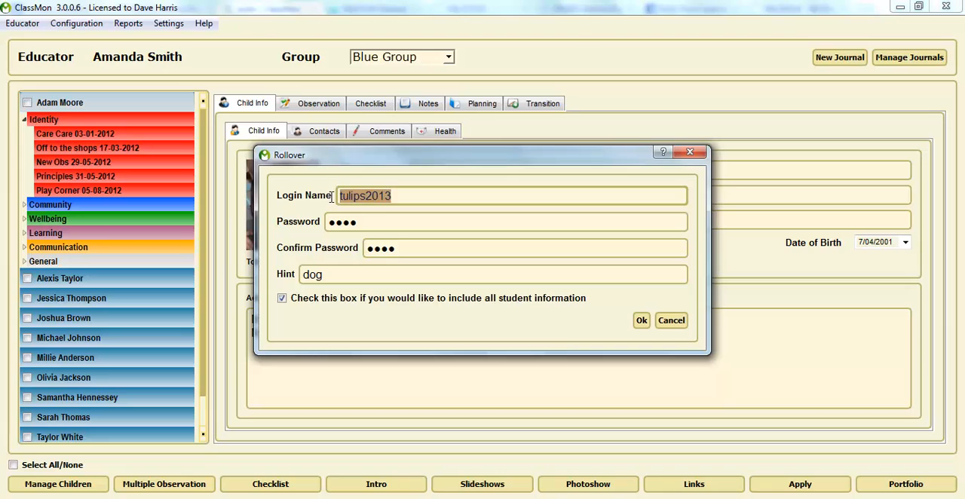
pyautogui.click(641, 321)
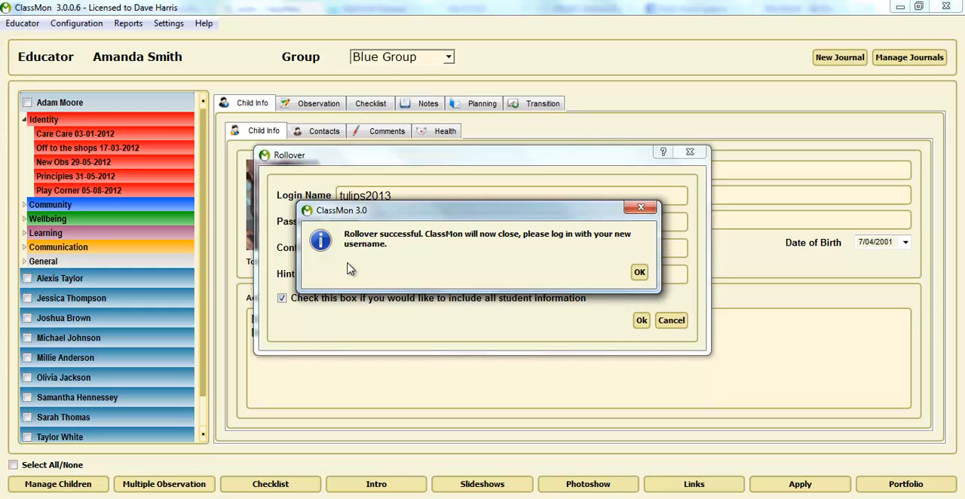
pyautogui.click(639, 272)
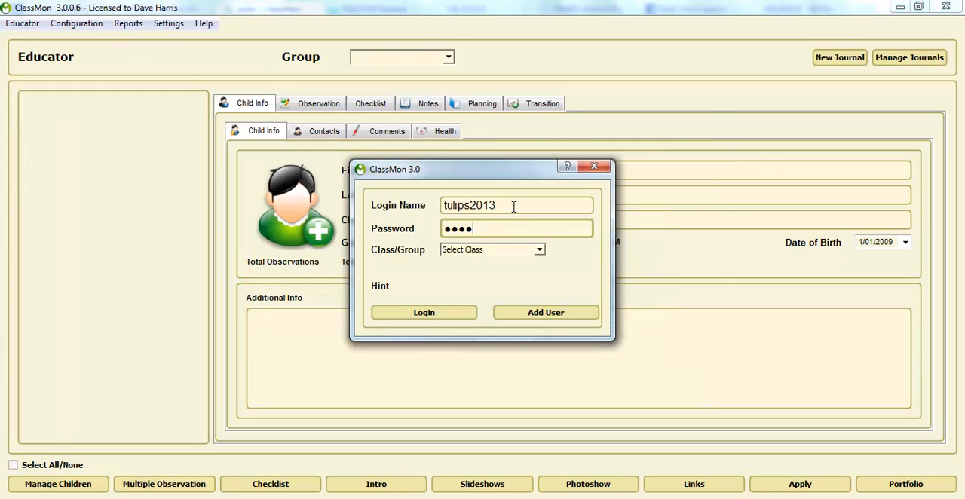
# Step: Log in with the new login name tulips2013 without choosing a class
pyautogui.moveTo(509, 205); pyautogui.dragTo(432, 206)
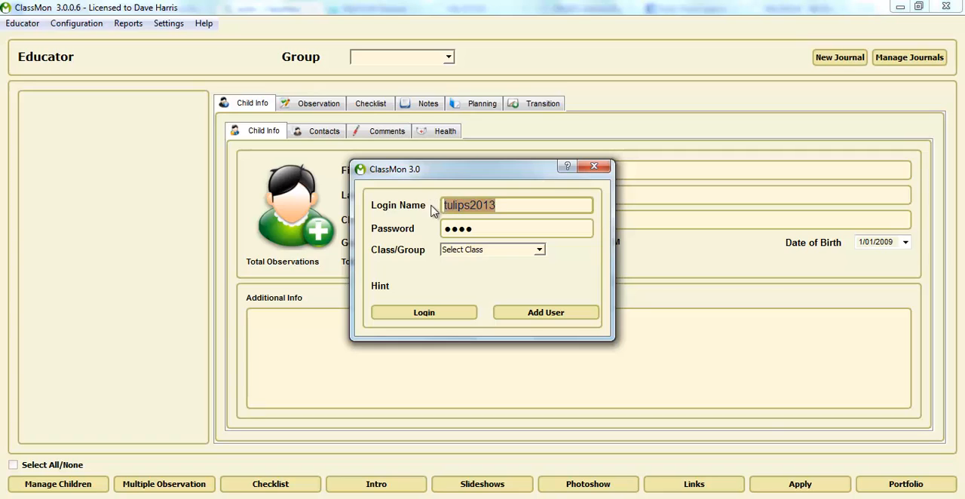
pyautogui.click(495, 227)
pyautogui.click(429, 315)
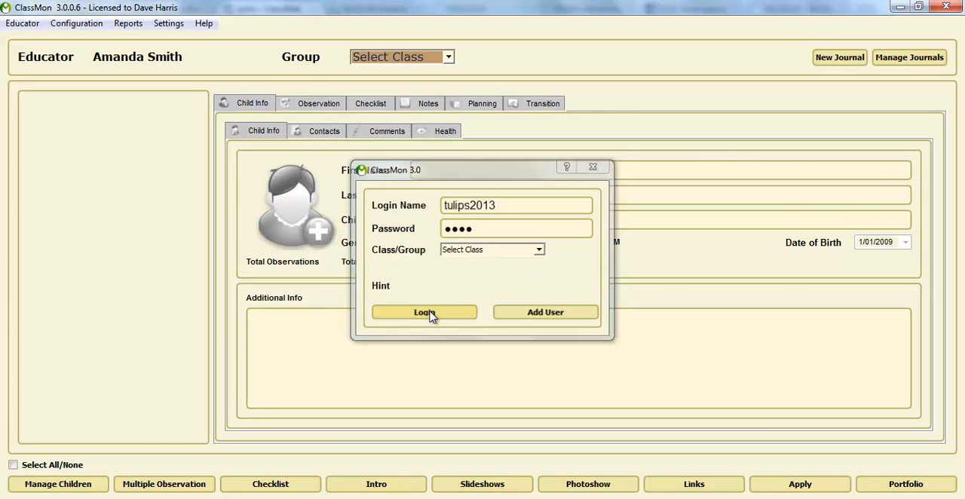
# Step: Open the Blue Group and view the first child's contact details
pyautogui.click(445, 58)
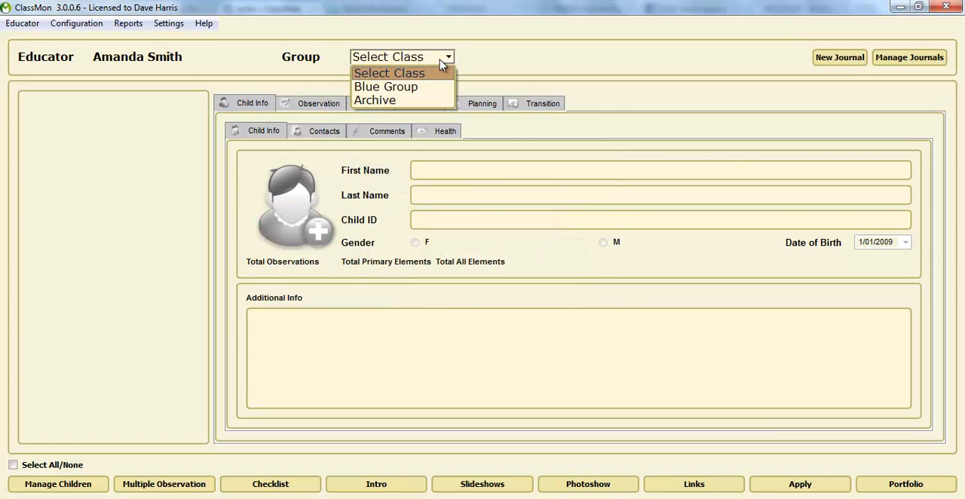
pyautogui.click(413, 88)
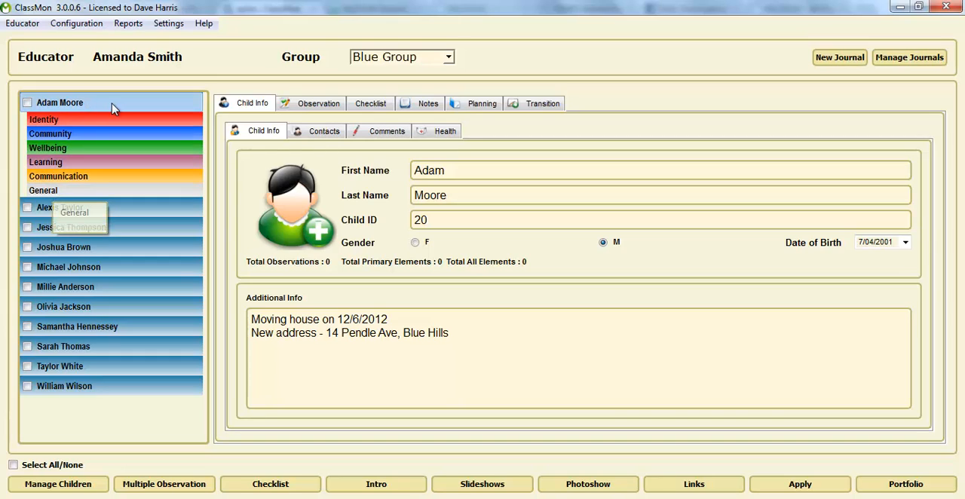
pyautogui.click(320, 133)
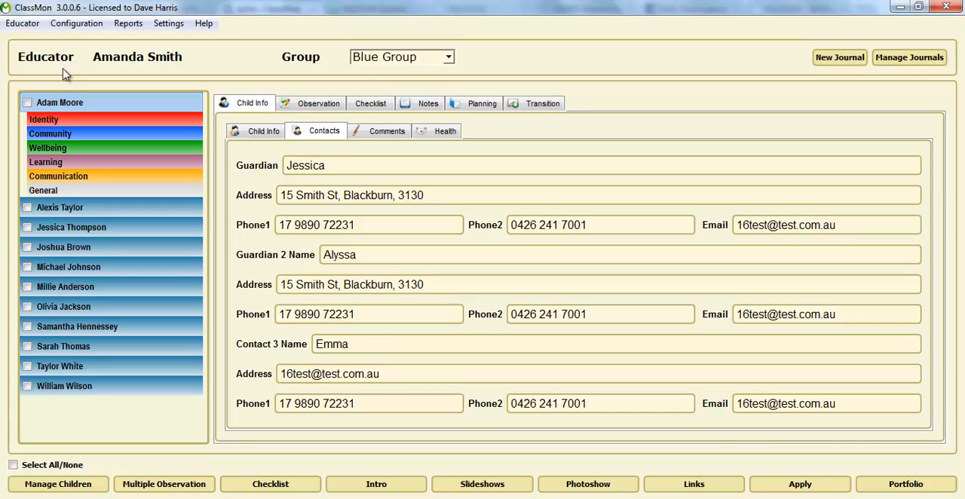
# Step: Open the learning framework and view the comments for the Safe Secure & Supported element under Identity
pyautogui.click(74, 25)
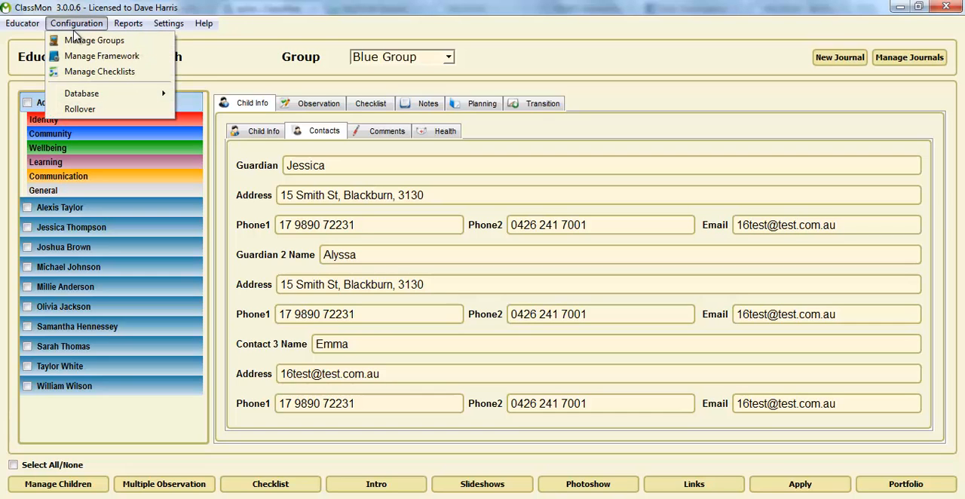
pyautogui.click(94, 59)
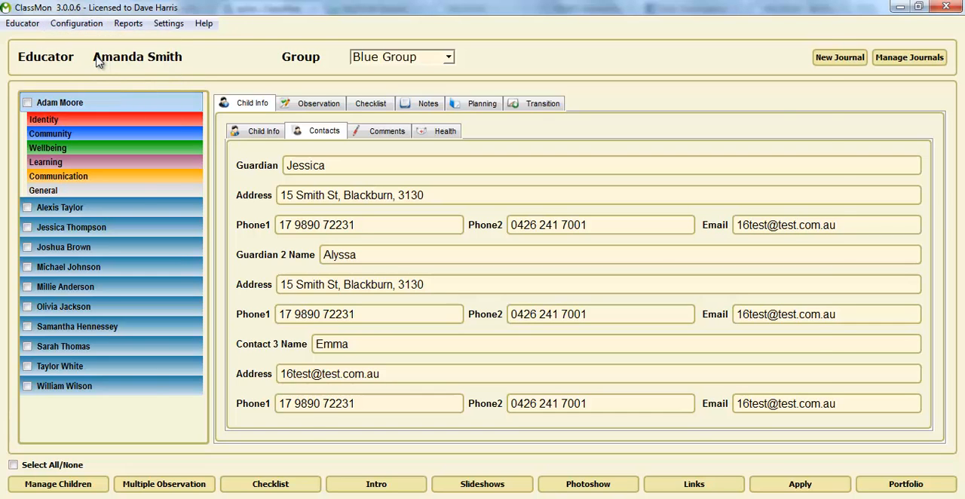
pyautogui.click(173, 102)
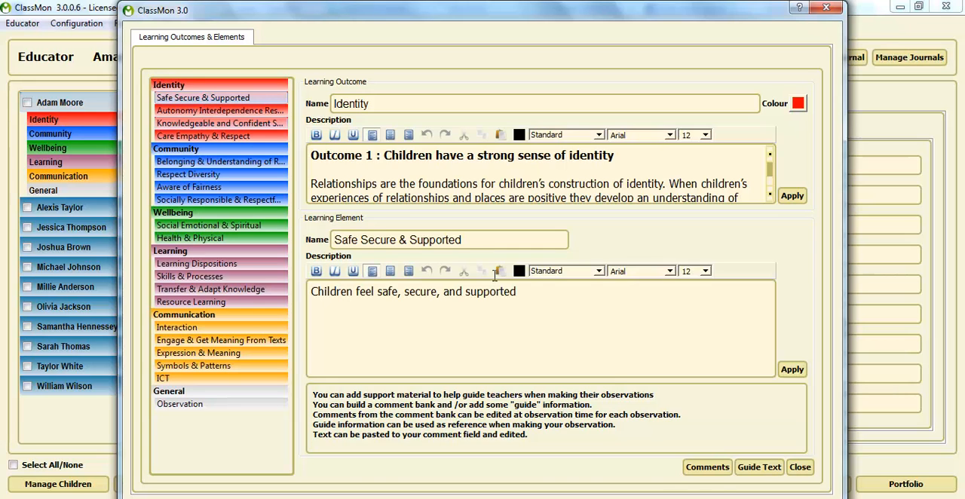
pyautogui.click(707, 468)
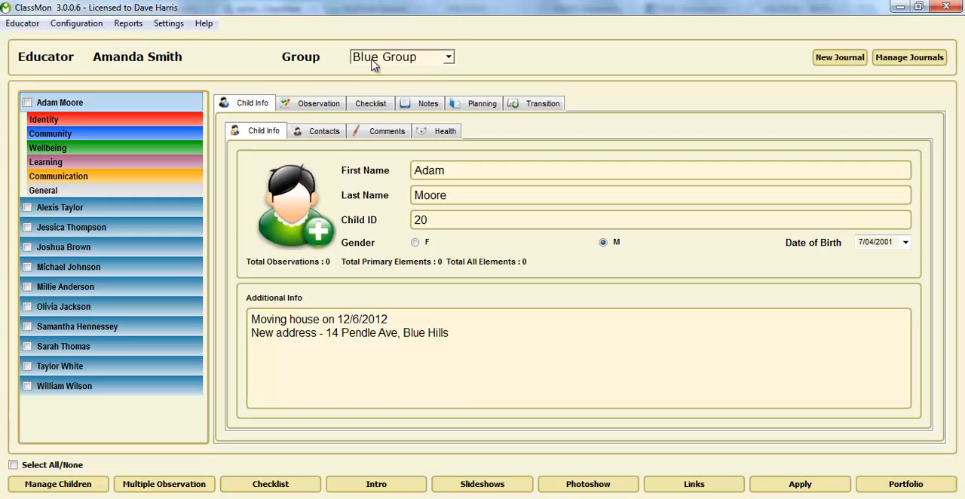
# Step: Rename the Blue Group to Green Group in the group management window and close it
pyautogui.click(85, 28)
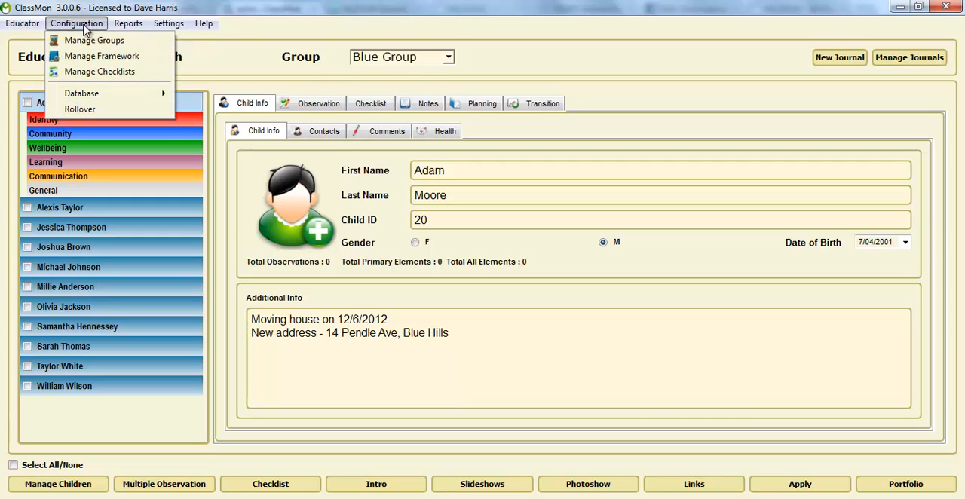
pyautogui.click(85, 45)
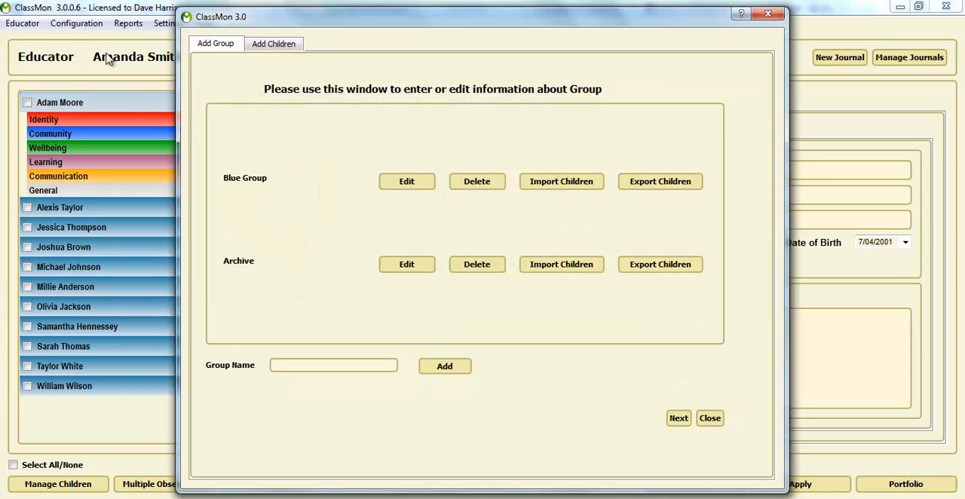
pyautogui.click(407, 183)
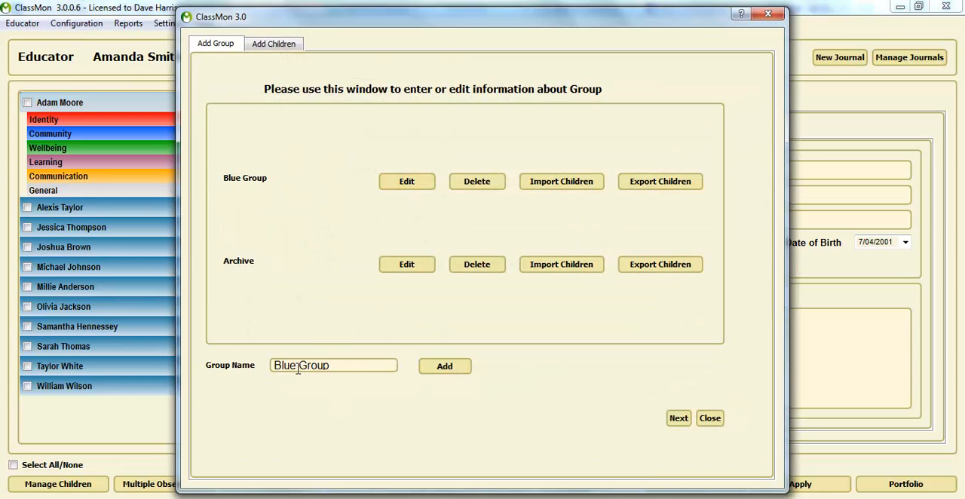
pyautogui.moveTo(297, 368); pyautogui.dragTo(272, 369)
pyautogui.write('Green')
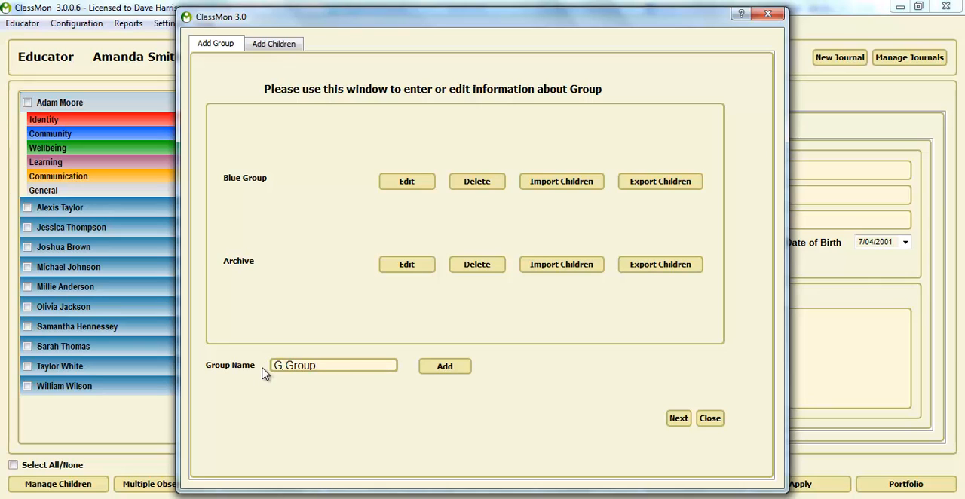
pyautogui.click(430, 369)
pyautogui.click(712, 420)
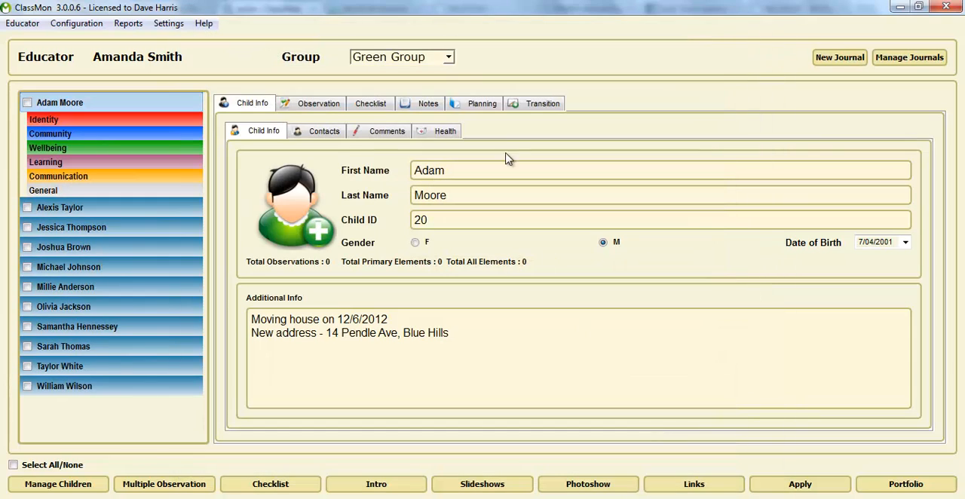
# Step: Delete all children in the Archive group and switch back to the Green Group
pyautogui.click(449, 58)
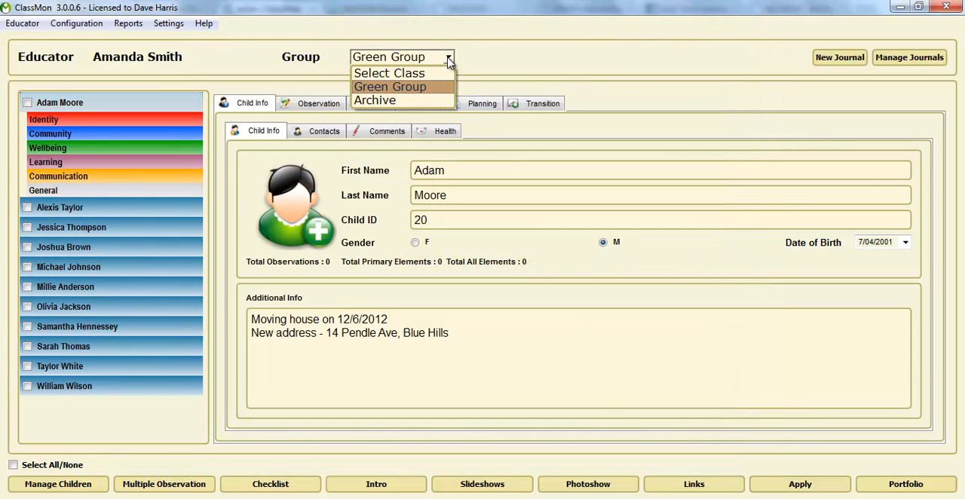
pyautogui.click(405, 101)
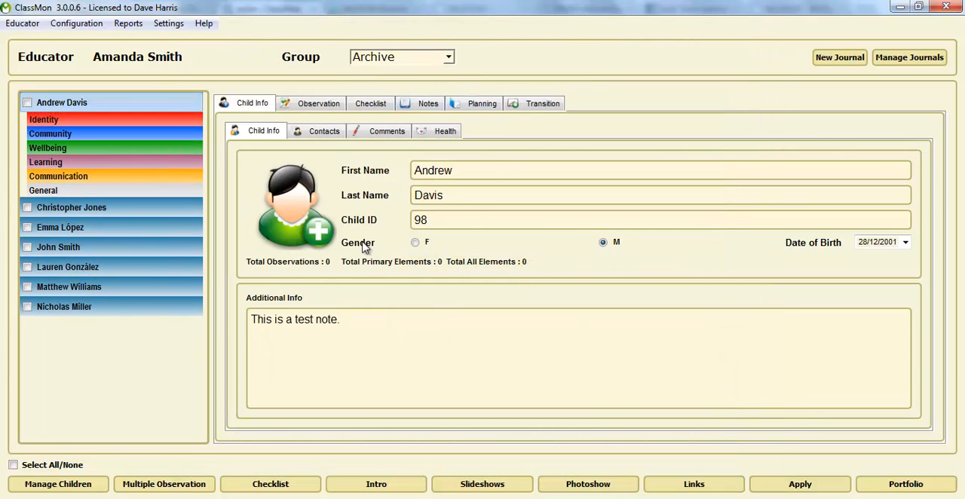
pyautogui.click(13, 465)
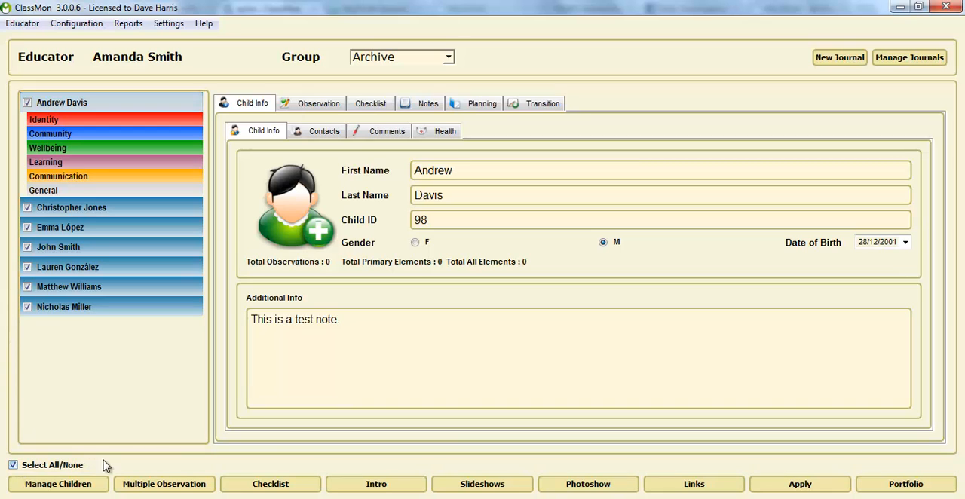
pyautogui.click(73, 486)
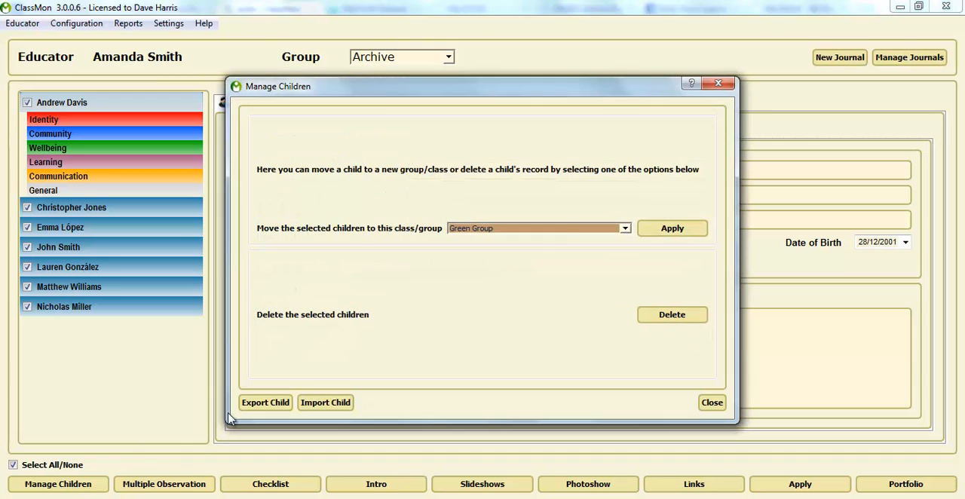
pyautogui.click(671, 316)
pyautogui.click(504, 263)
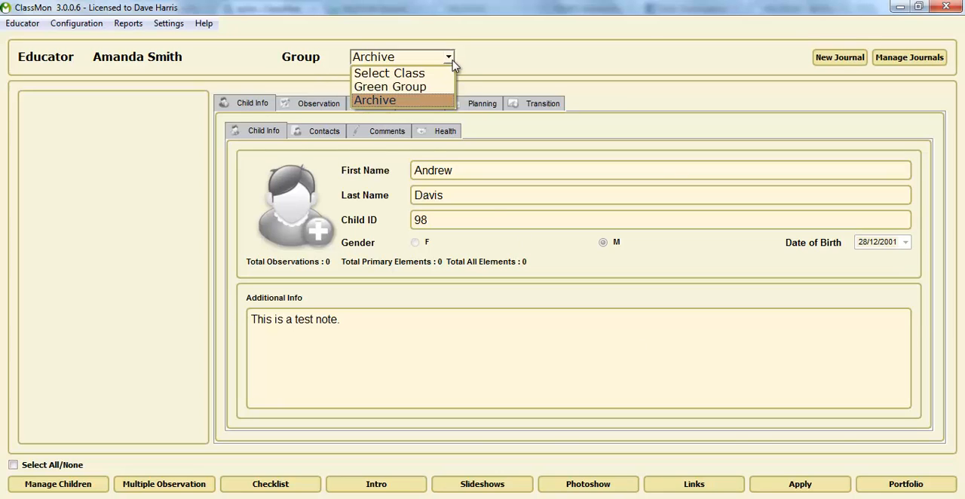
pyautogui.click(449, 57)
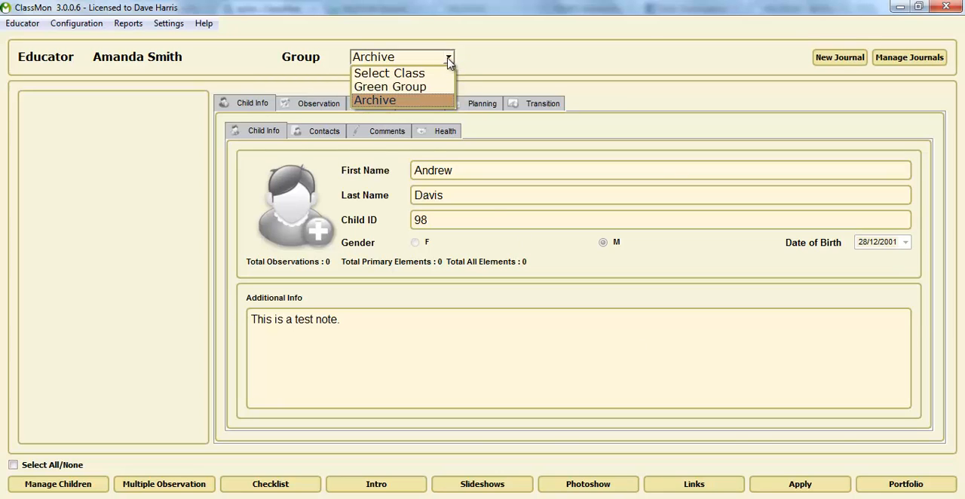
pyautogui.click(374, 87)
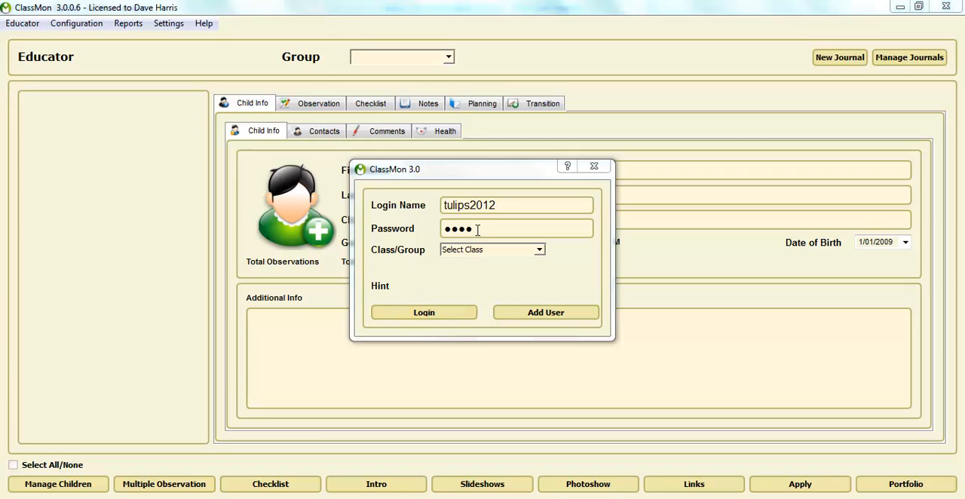
pyautogui.moveTo(511, 205); pyautogui.dragTo(441, 205)
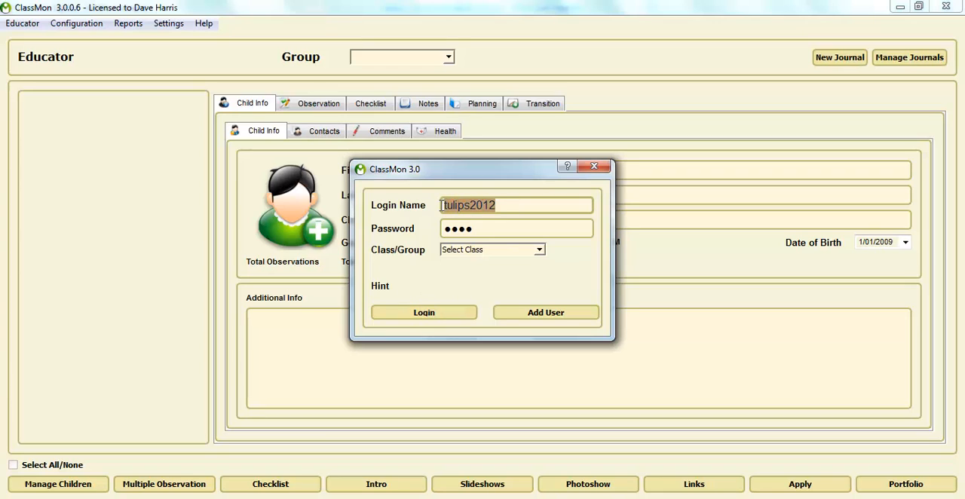
pyautogui.click(420, 317)
pyautogui.click(446, 57)
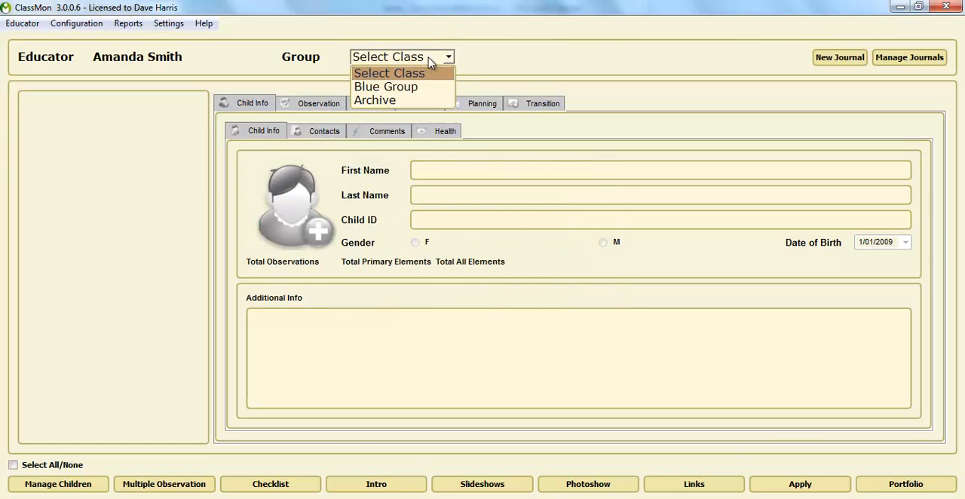
pyautogui.click(388, 88)
# Step: Open the first child's Care Care observation under Identity, preview its first print layout and close the preview
pyautogui.click(56, 134)
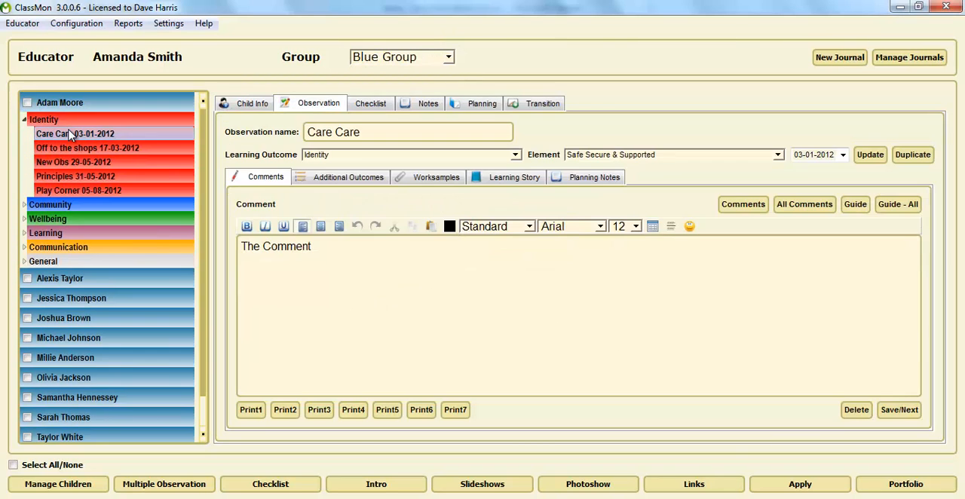
pyautogui.click(130, 120)
pyautogui.click(121, 136)
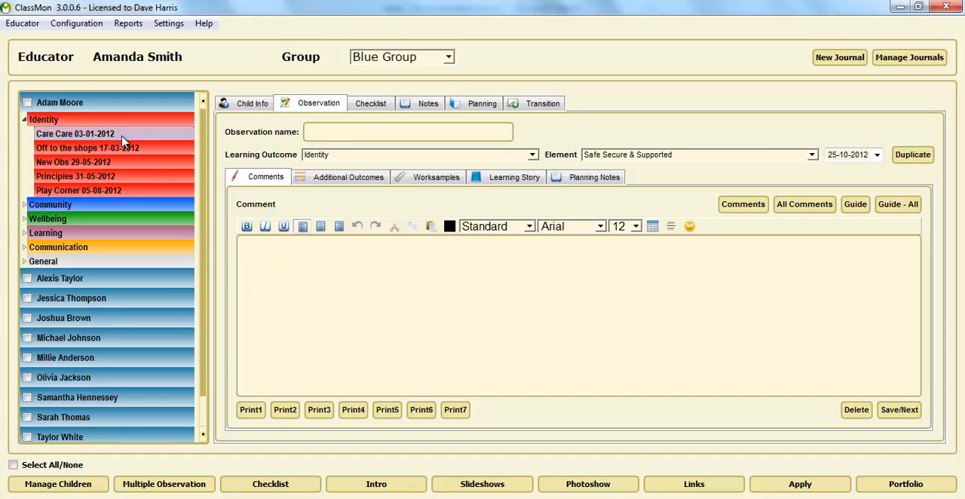
pyautogui.click(251, 410)
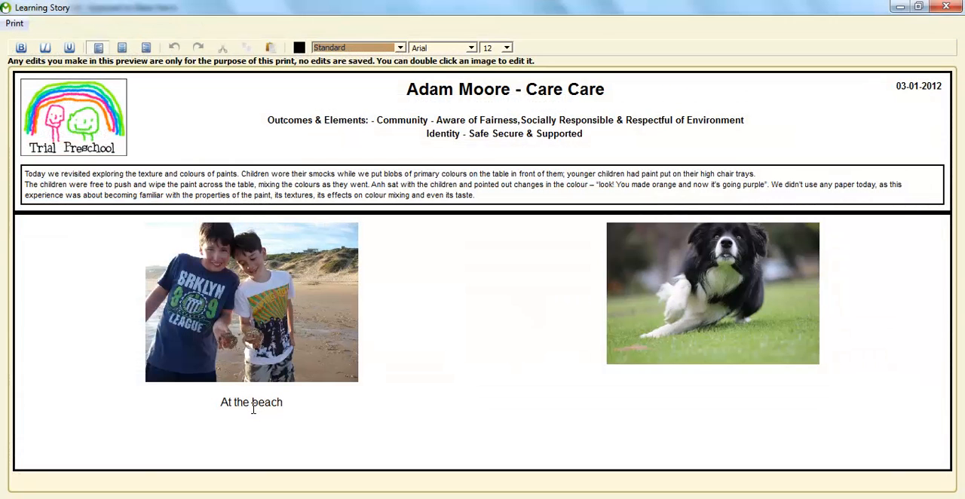
pyautogui.click(947, 7)
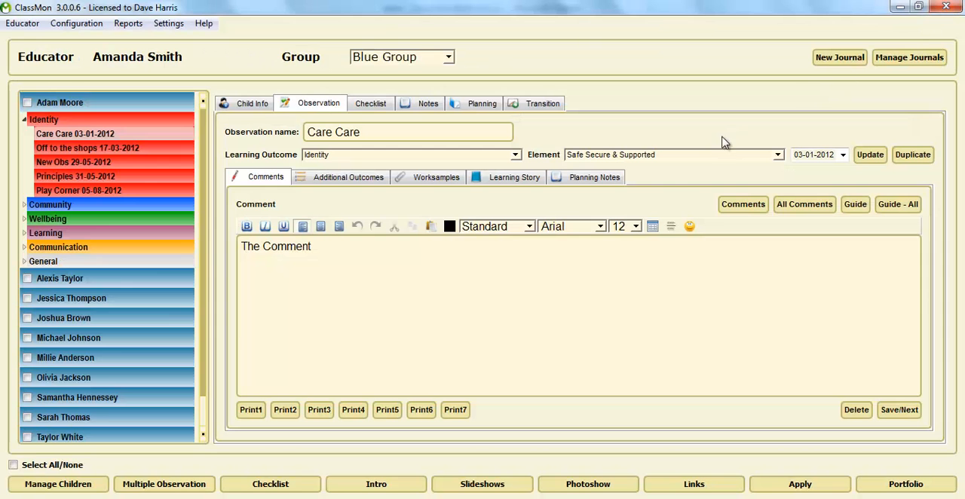